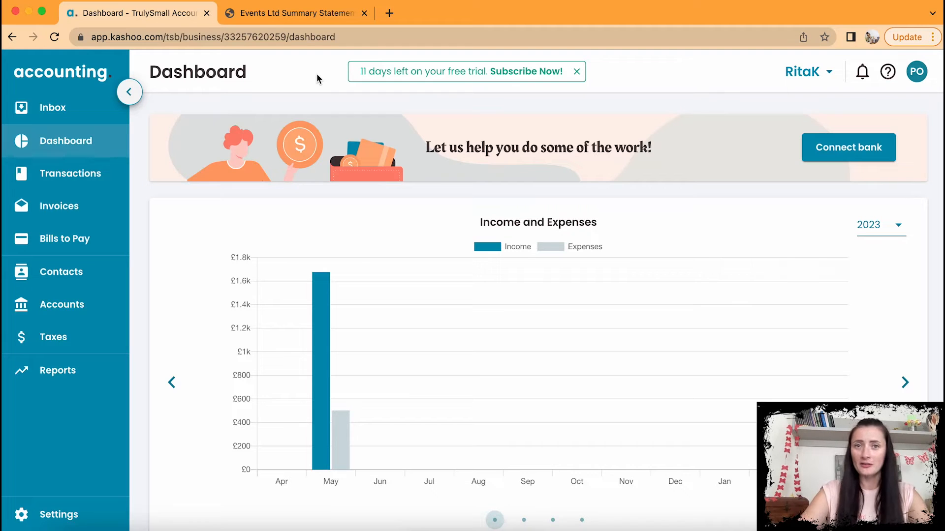
Step: Start a new bill to pay and set its bill number to ELEC-1234
left_click(98, 235)
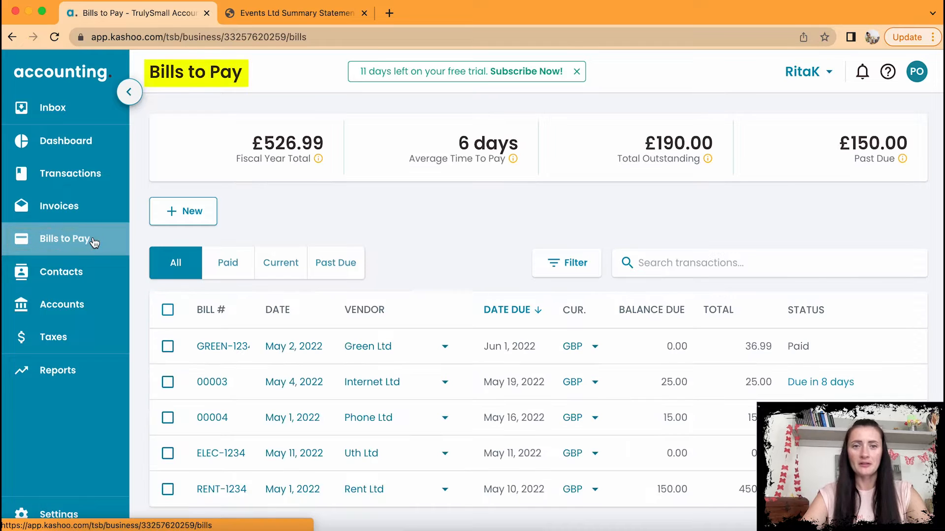
left_click(197, 217)
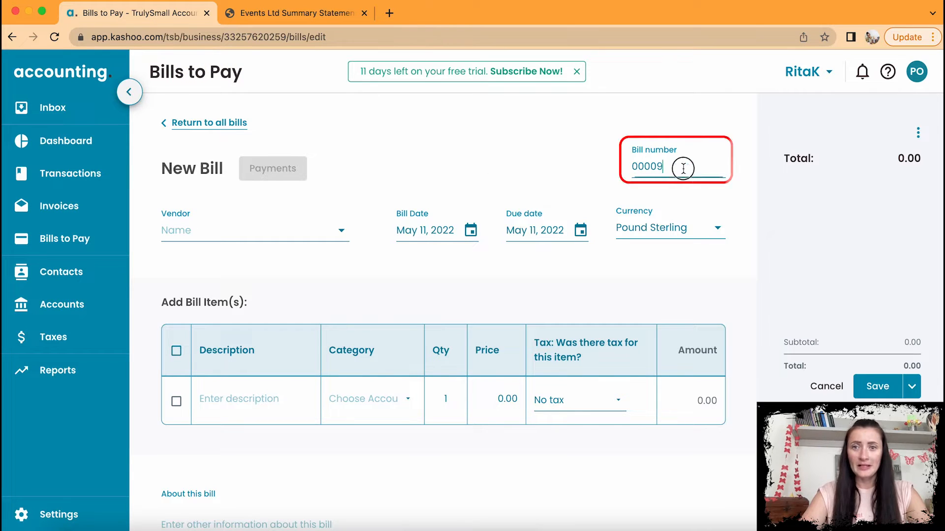
left_click_drag(680, 168, 622, 166)
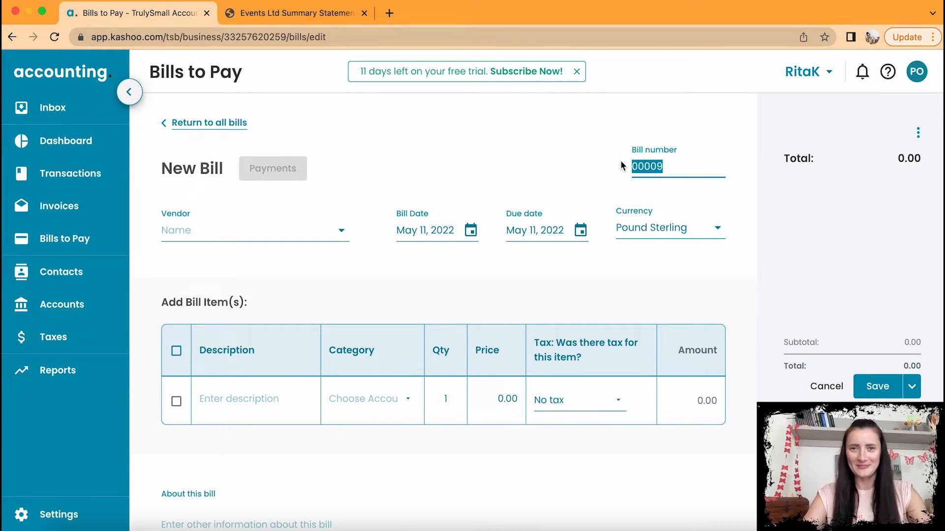
type("ELEC-1234")
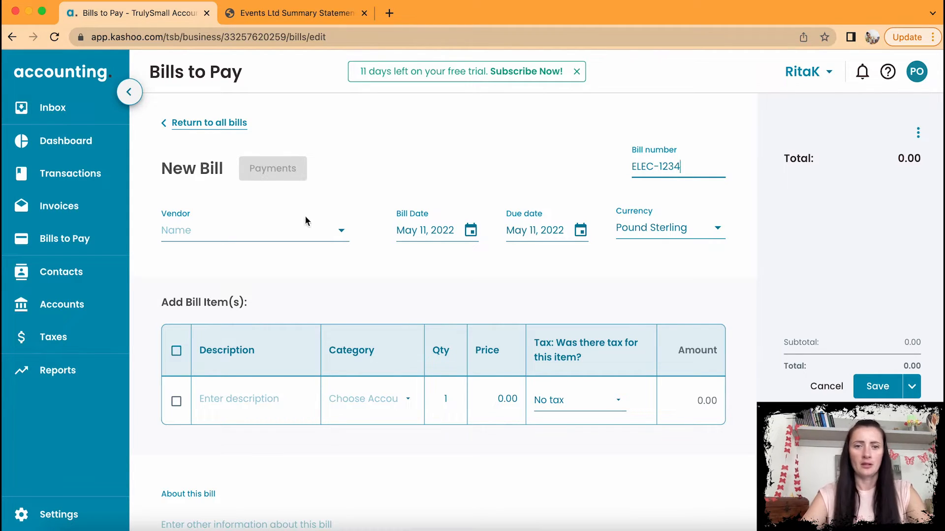
Step: Enter Electricity Ltd as the vendor of the new bill
left_click(298, 229)
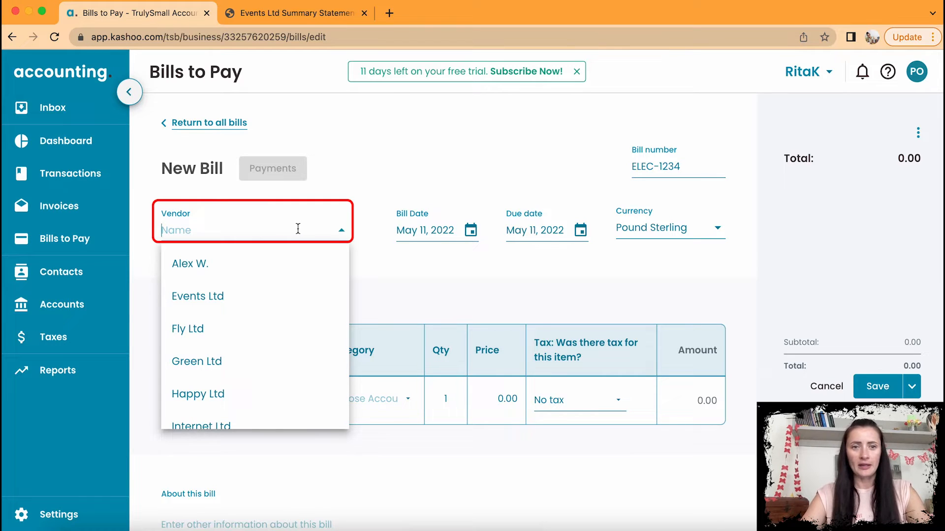
type("ele")
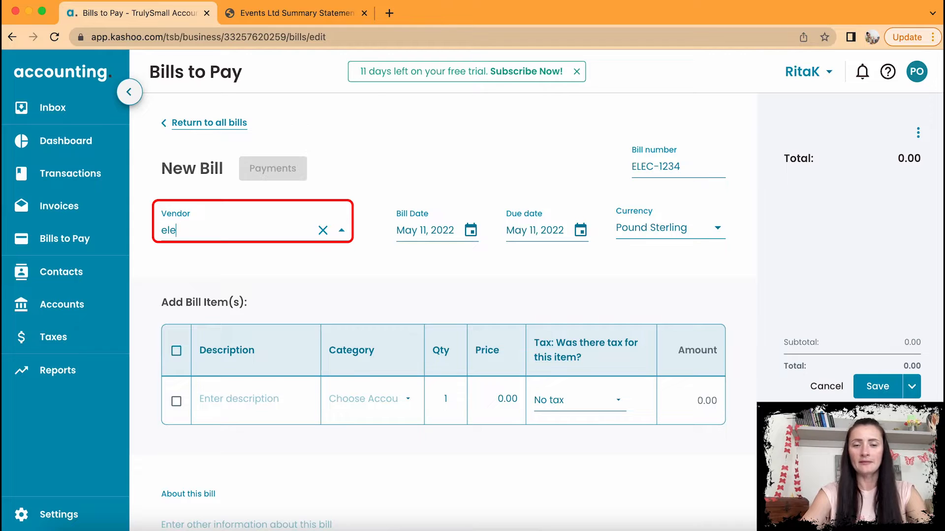
key("BackSpace")
key("BackSpace")
key("BackSpace")
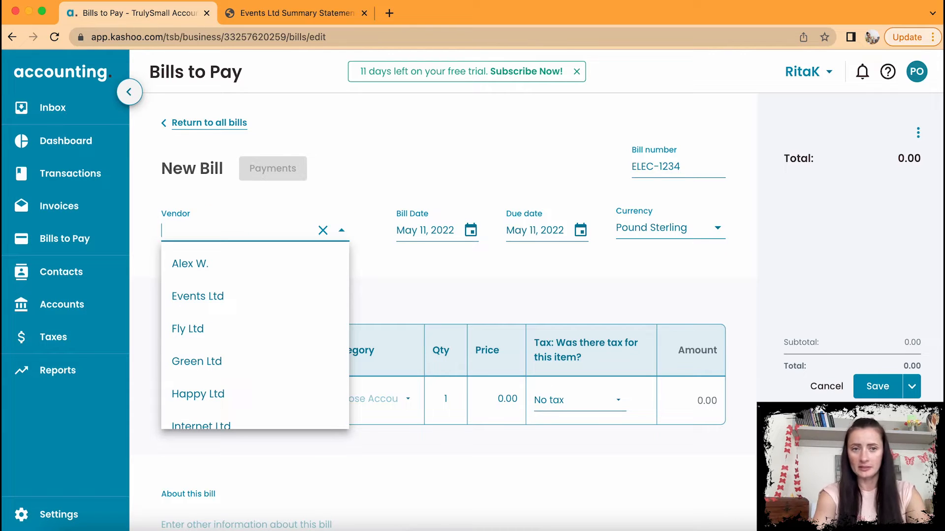
type("E")
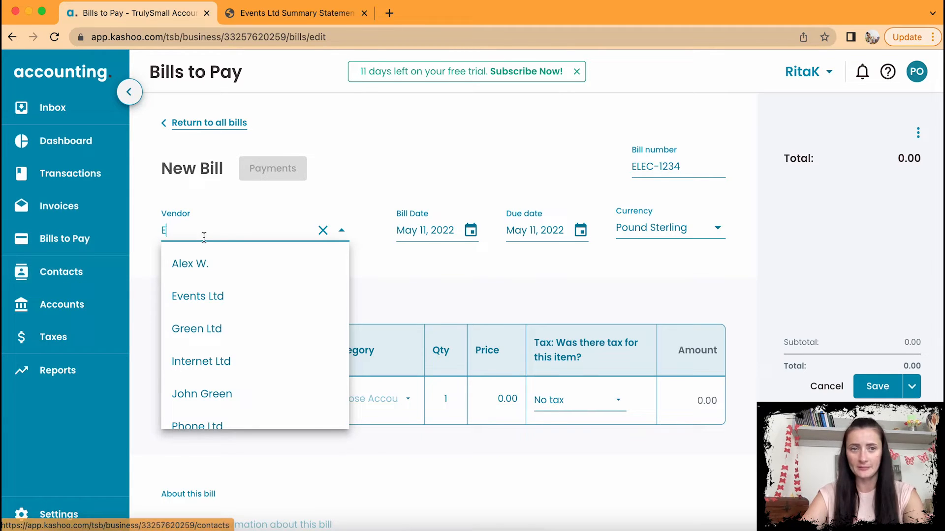
type("lectricity Ltd")
left_click(317, 268)
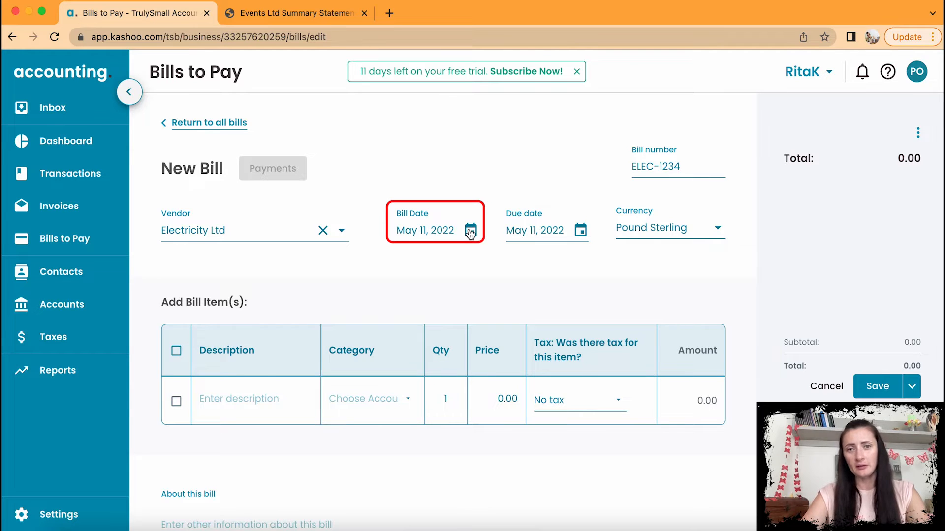
Step: Set the bill's due date using the Net 15 term and check the available currency options
left_click(581, 231)
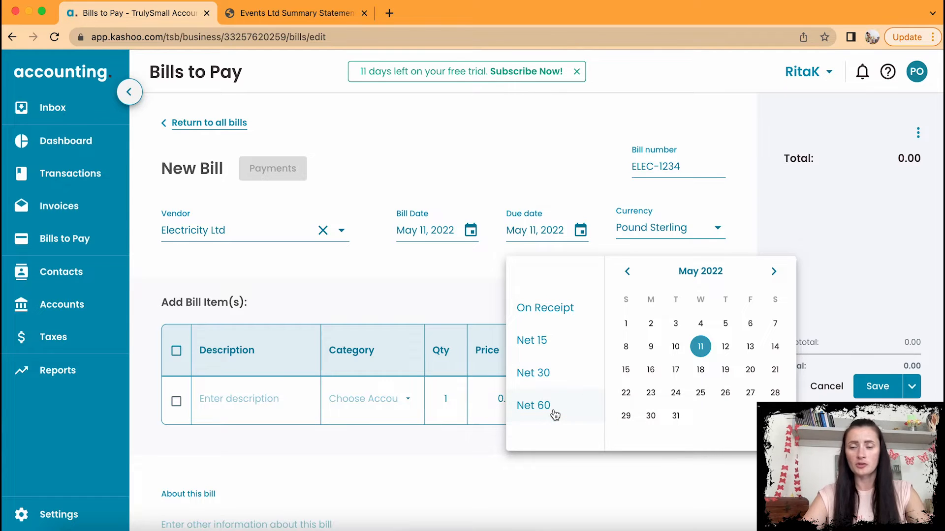
left_click(554, 343)
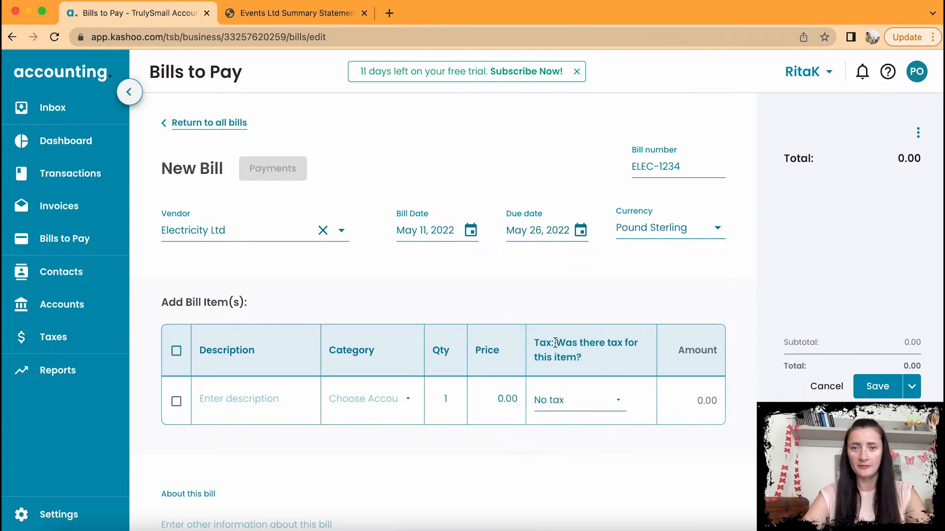
left_click(661, 227)
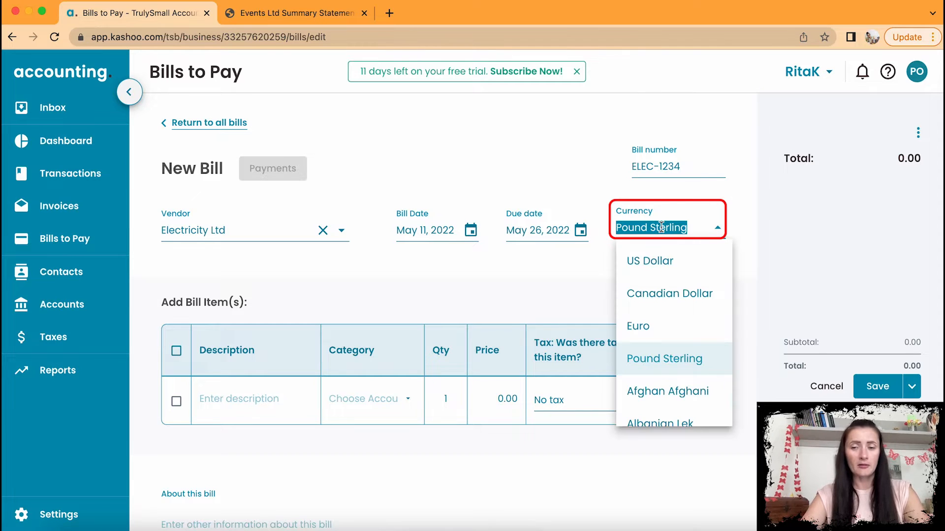
left_click(560, 266)
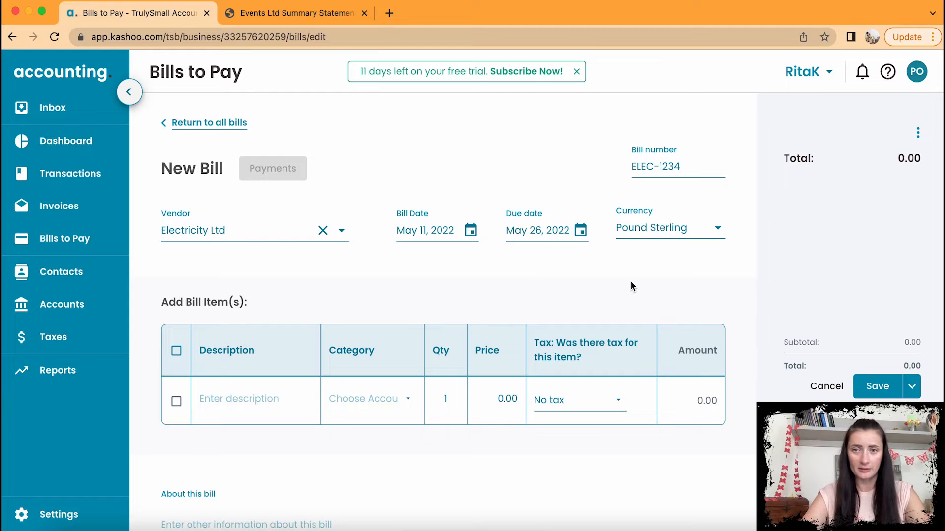
Step: Describe the first bill item as "Electricity bill - May22" and assign it to the Utilities Expense category
scroll(288, 289, "down", 2)
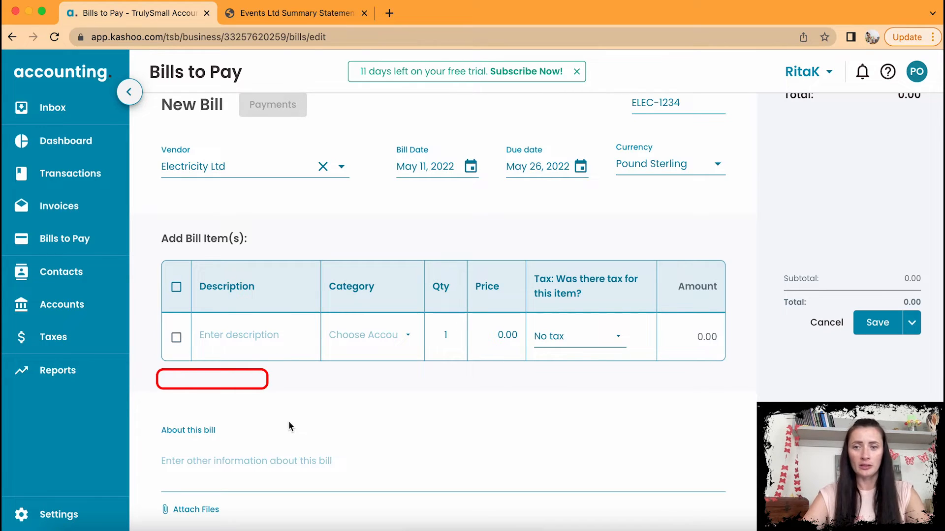
left_click(263, 339)
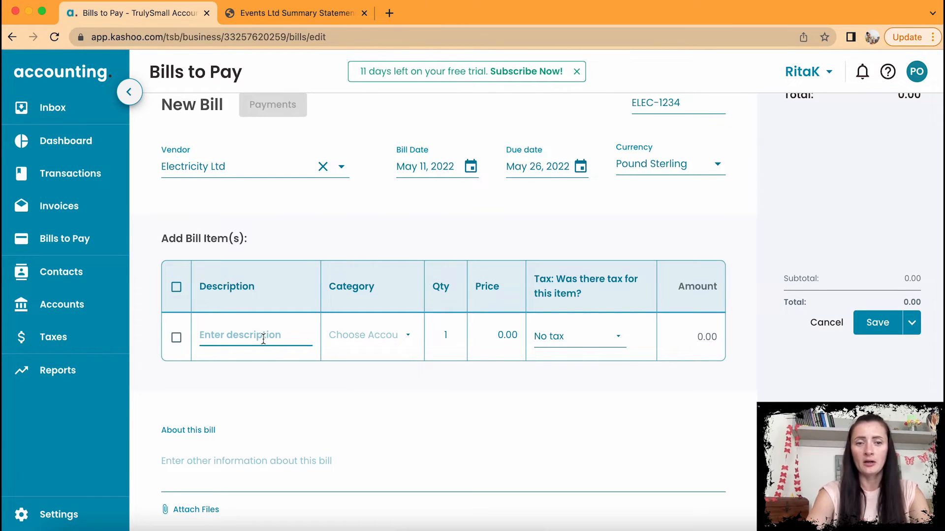
type("Electricity bill")
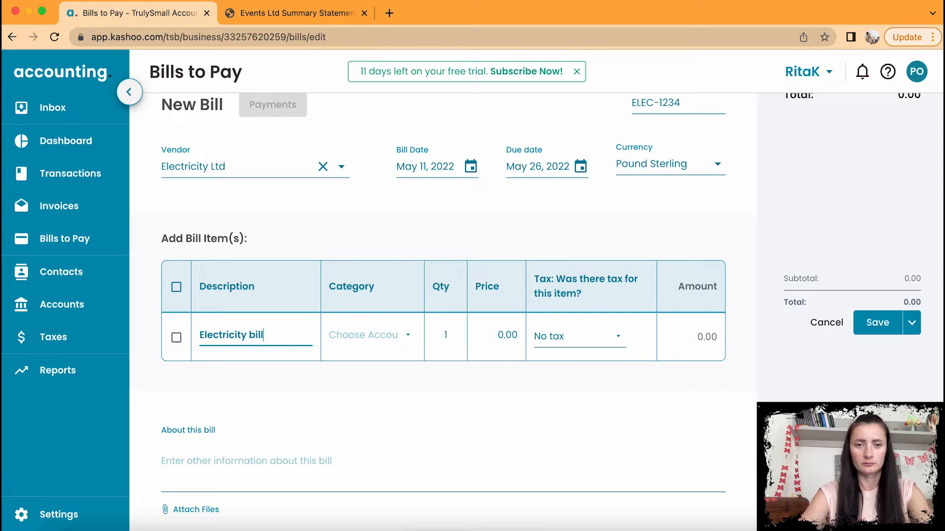
type(" - May")
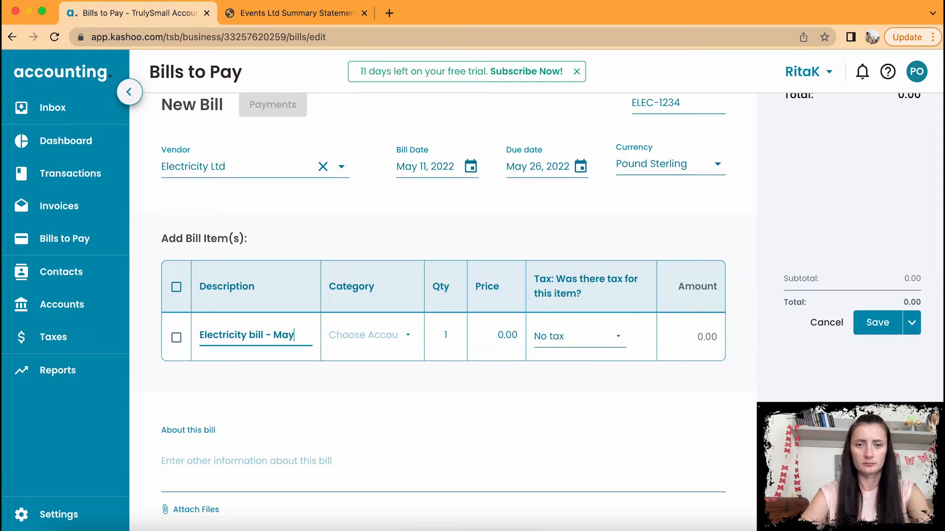
type("22")
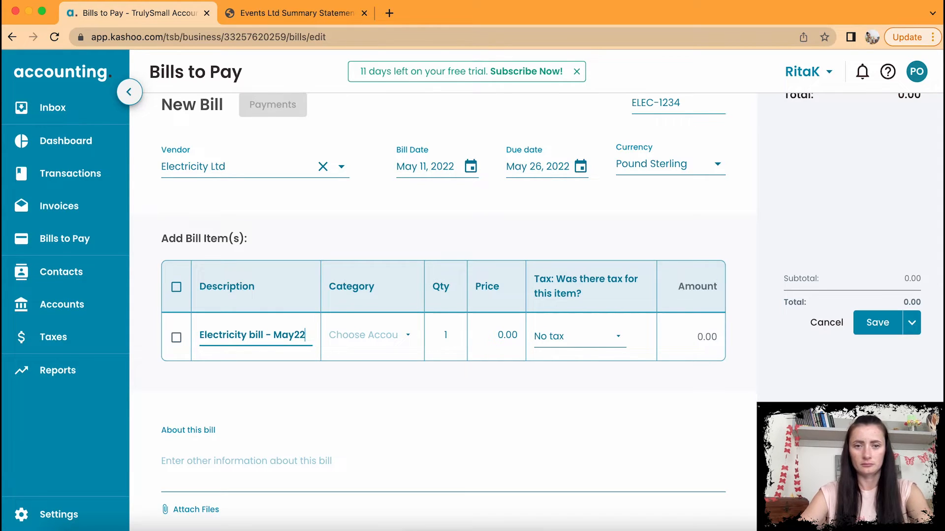
left_click(388, 337)
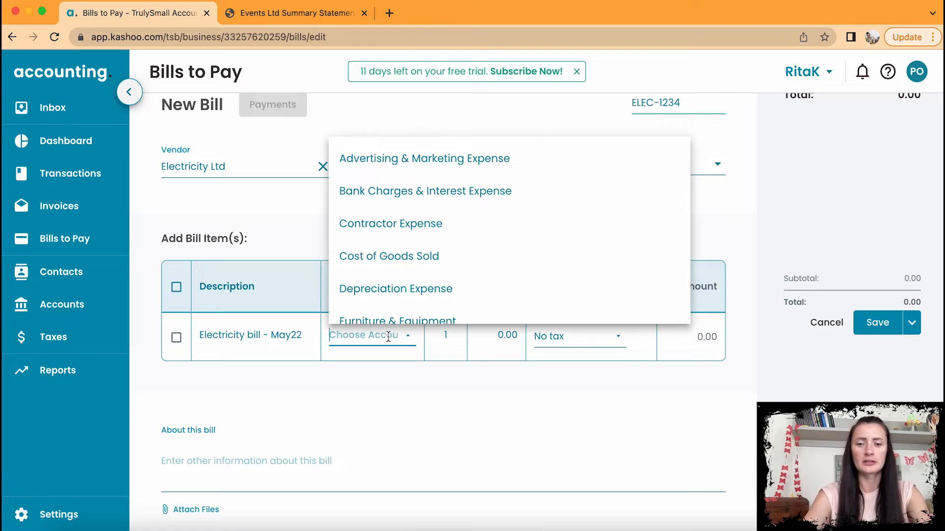
type("uti")
left_click(370, 367)
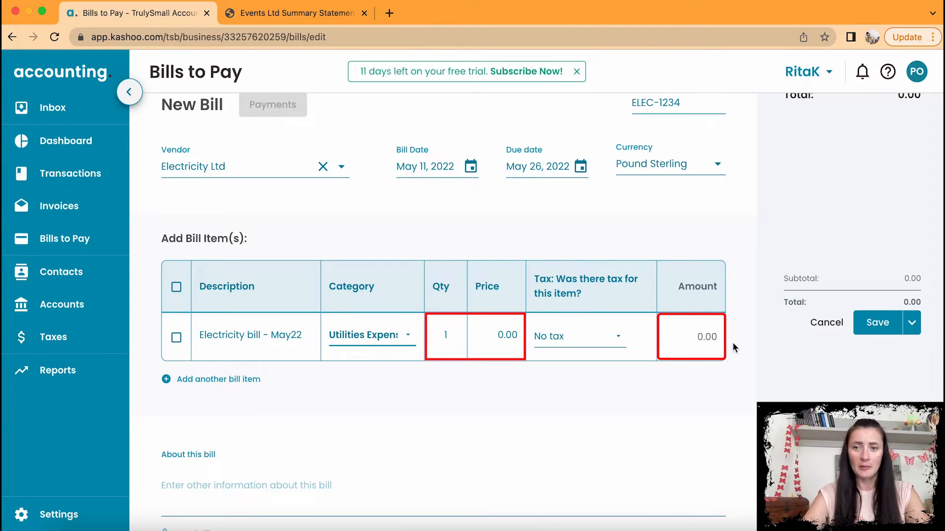
Step: Set the electricity item's price to 40 and its tax option to No tax
left_click(488, 335)
double_click(487, 334)
type("40")
left_click(577, 343)
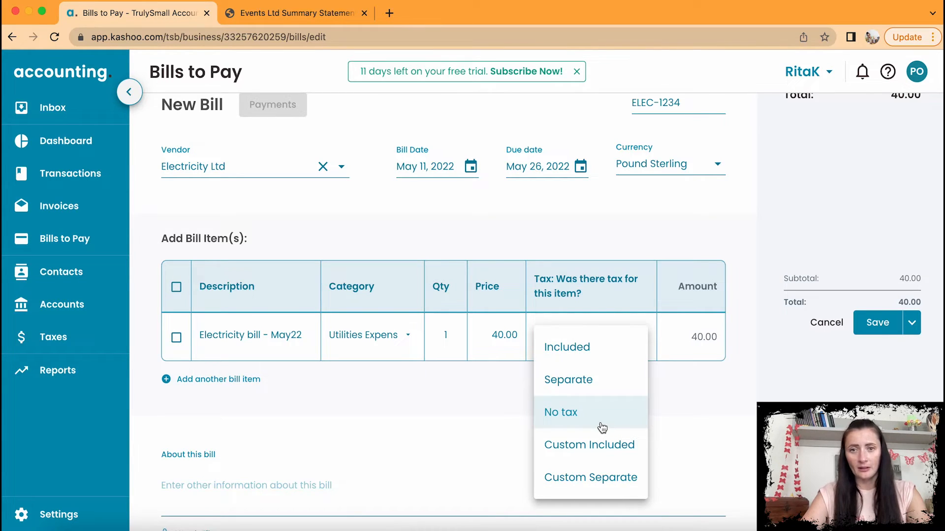
left_click(626, 420)
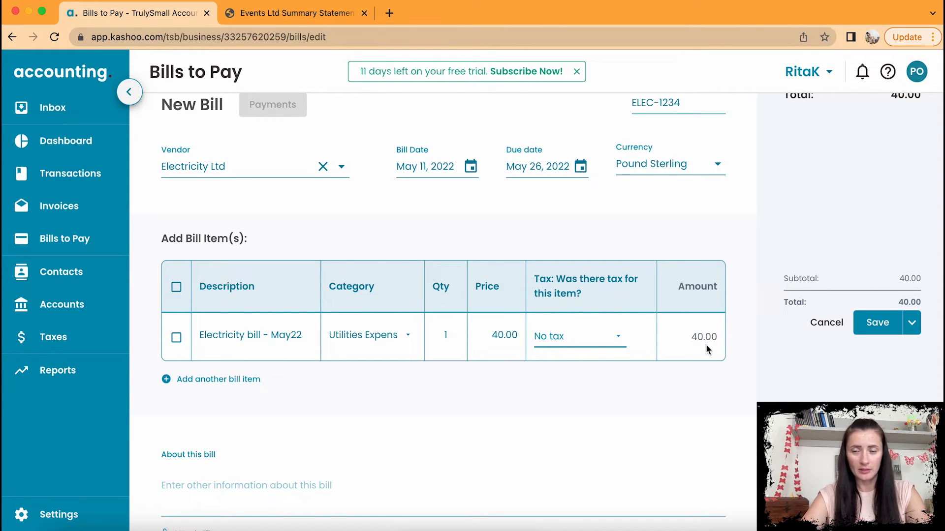
Step: Attach the file 74911626.pdf from the device's Downloads folder to the bill
scroll(706, 341, "down", 1)
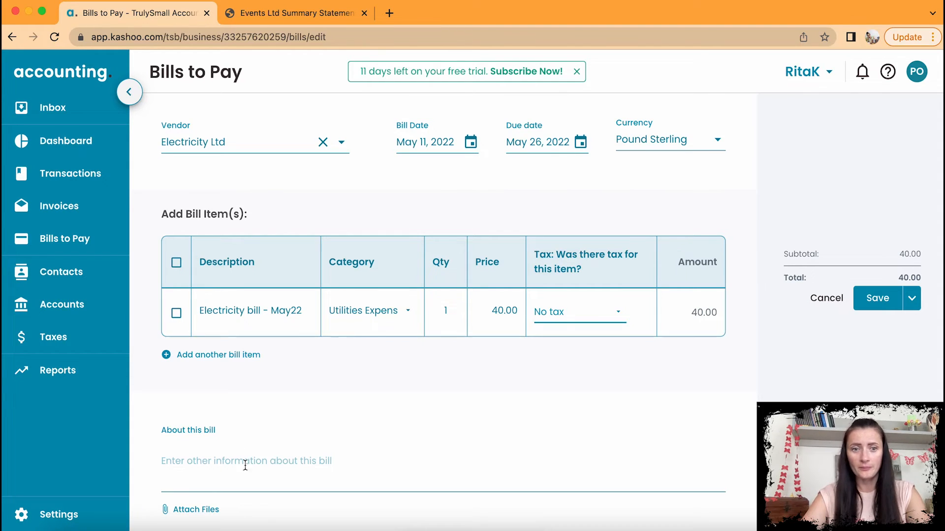
left_click(211, 512)
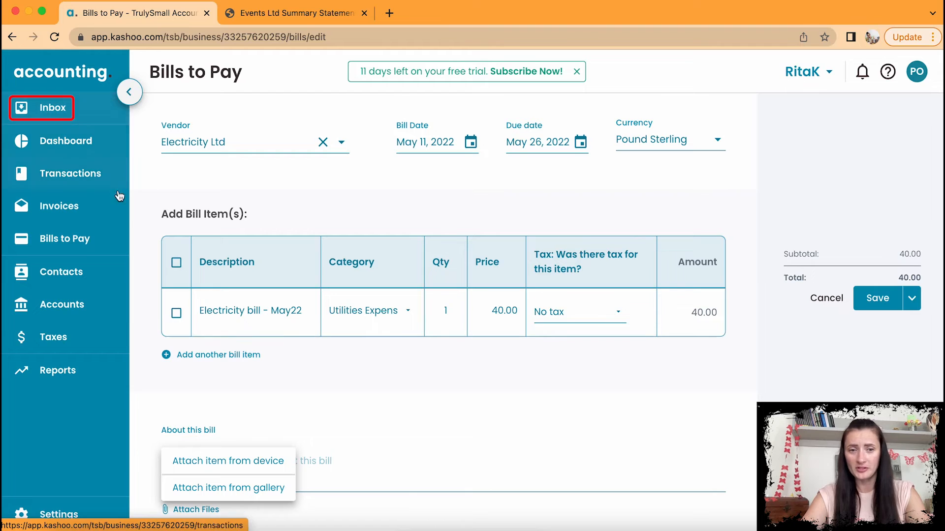
left_click(261, 468)
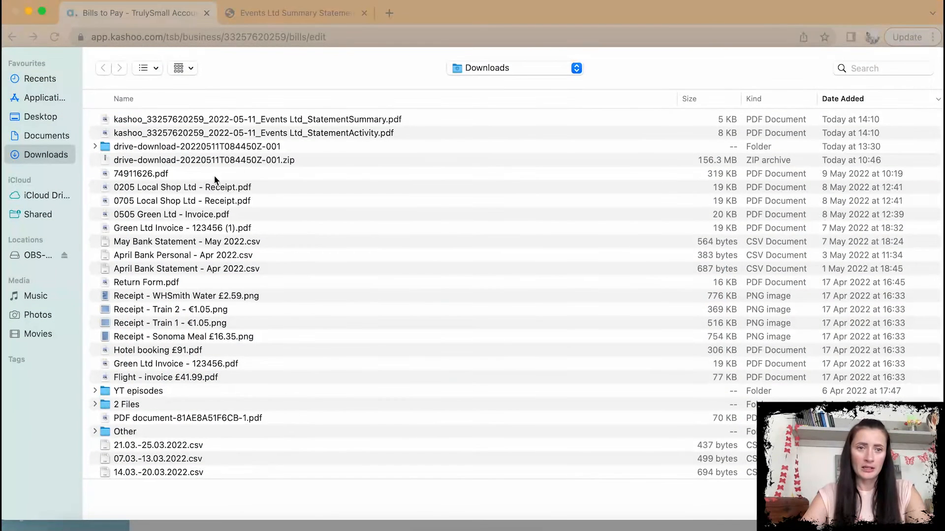
left_click(137, 175)
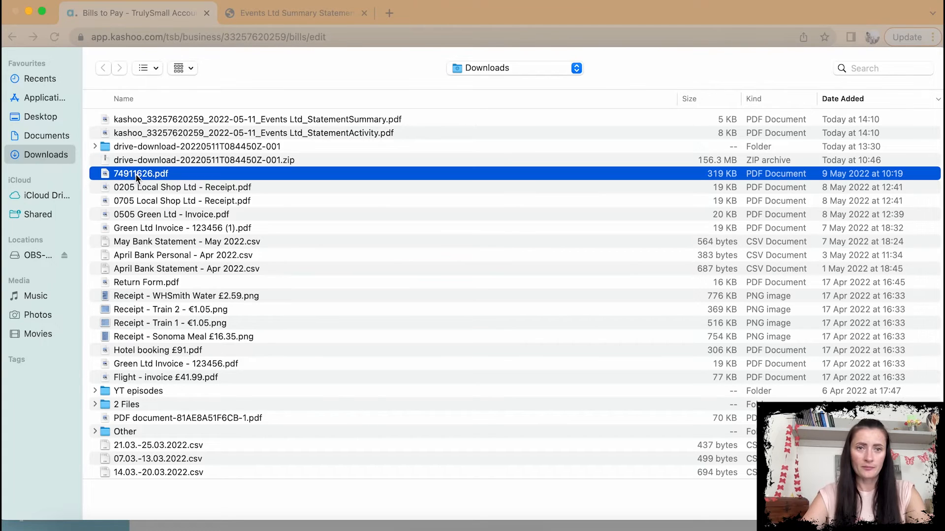
key("Return")
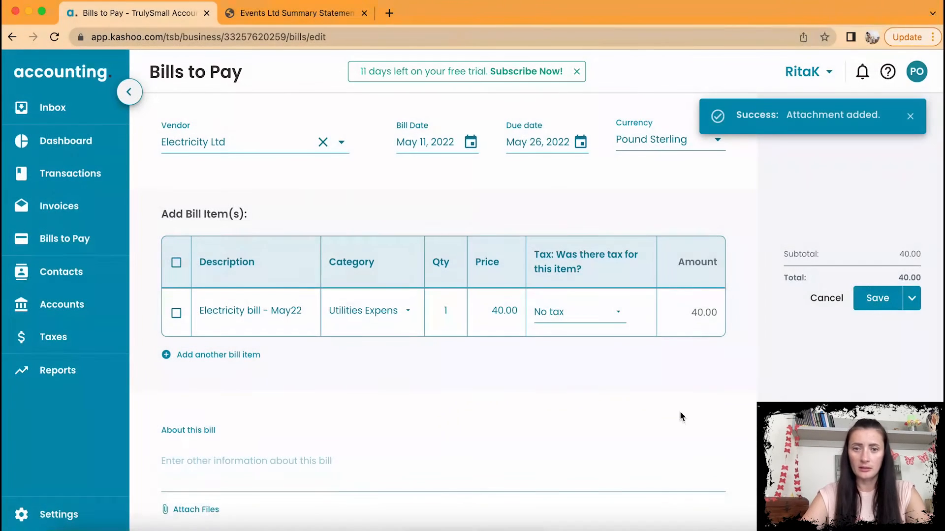
Step: Review the attachment and bill details, and save the bill with the Save & Exit option
scroll(443, 415, "down", 3)
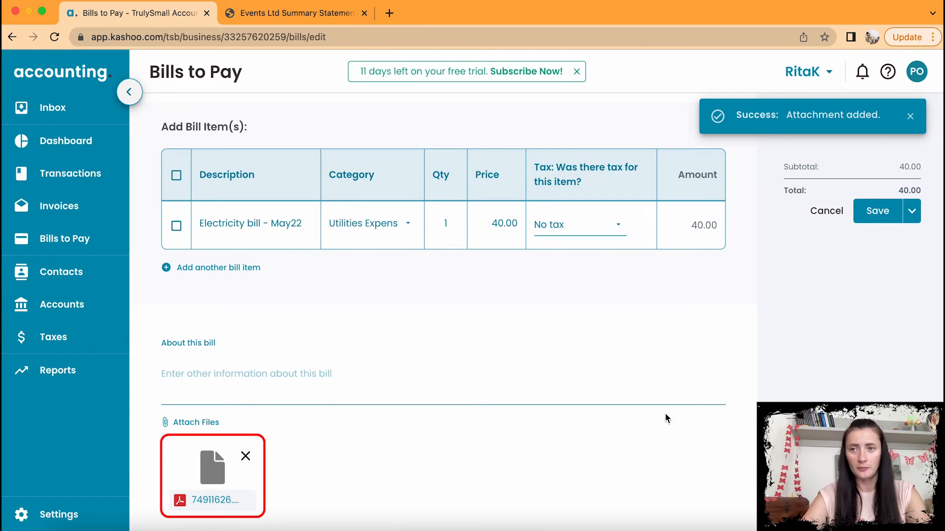
scroll(679, 389, "up", 4)
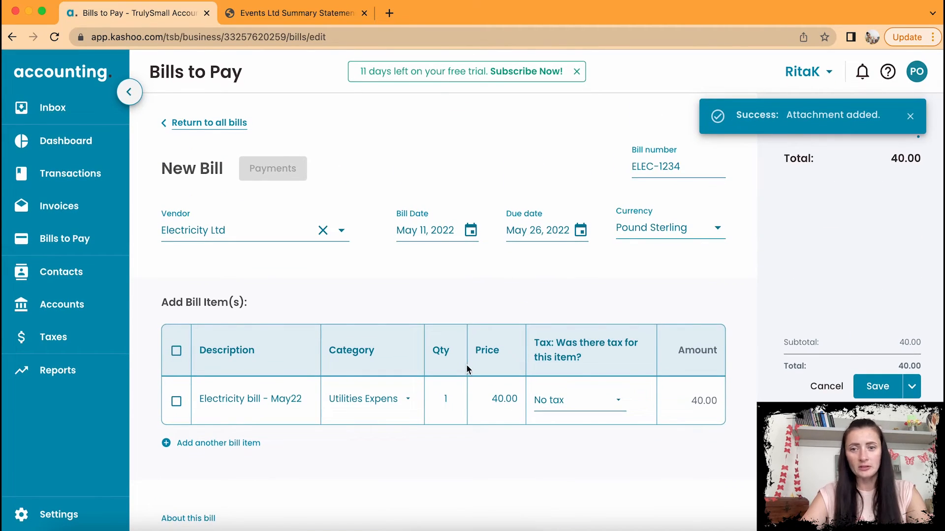
left_click(913, 392)
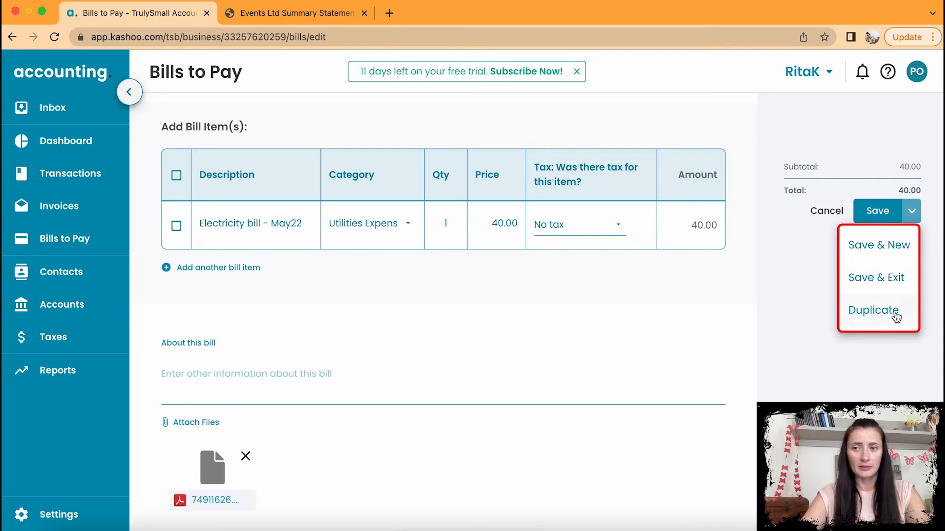
left_click(872, 275)
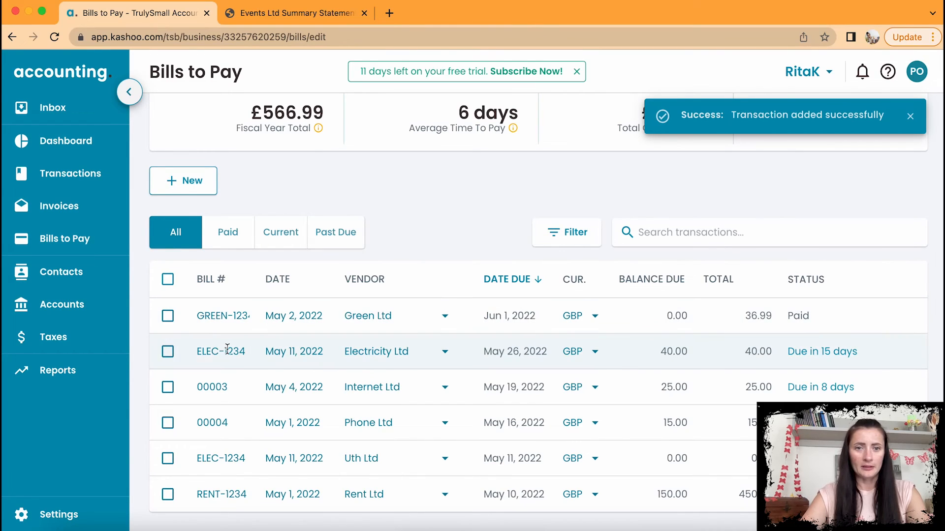
Step: Select the Electricity Ltd bill in the bills list
left_click(168, 353)
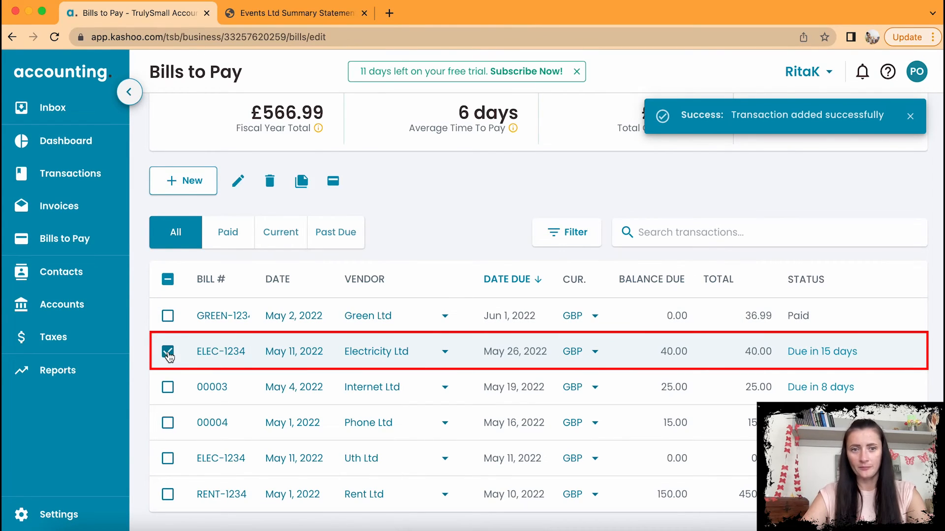